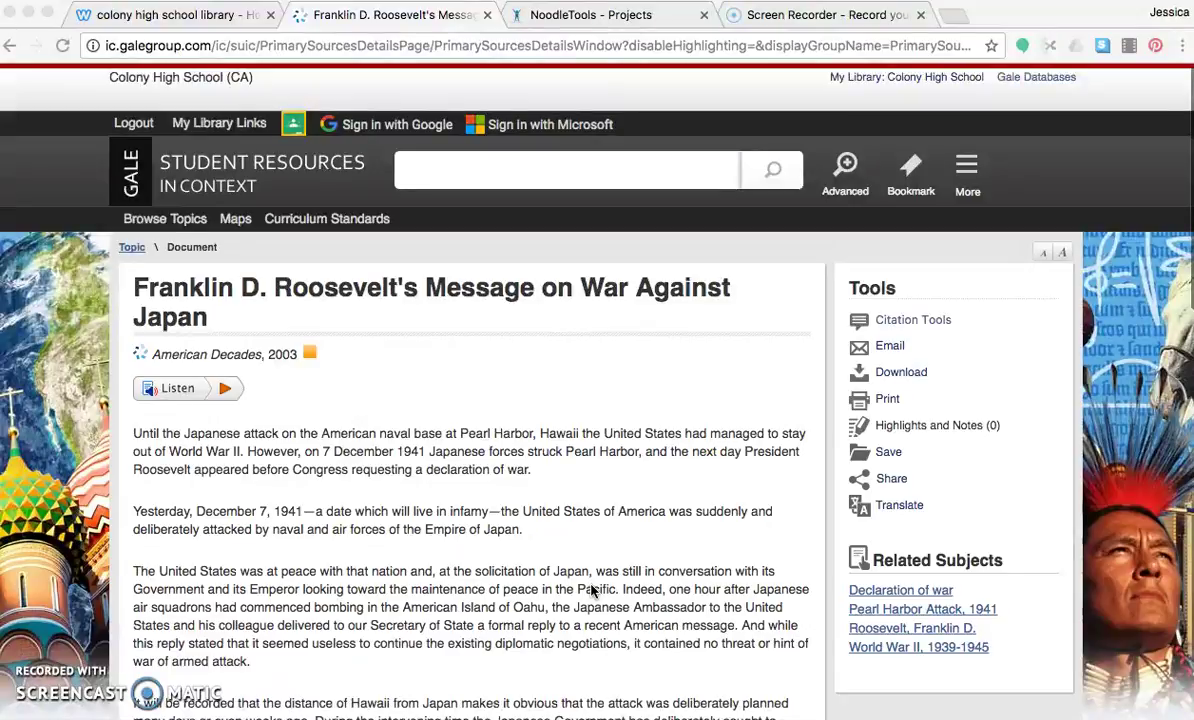
- Save the Franklin D. Roosevelt war message article to My Folder and open the folder of saved documents
click(889, 453)
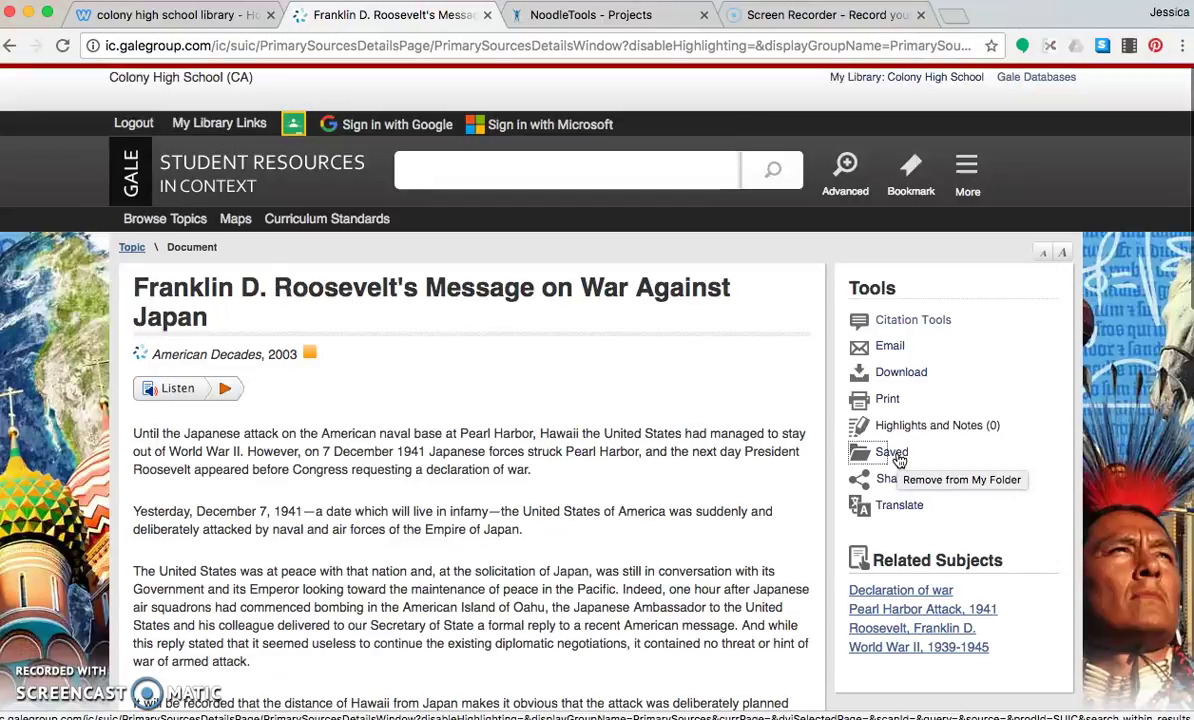
click(975, 173)
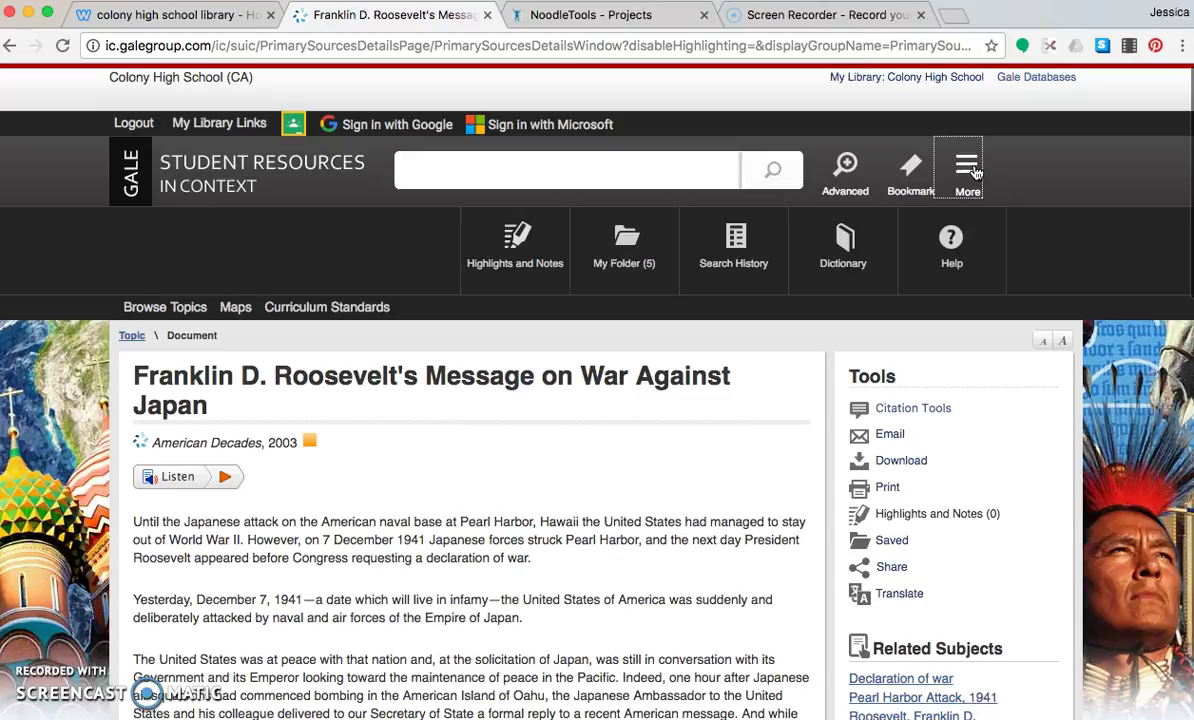
click(628, 236)
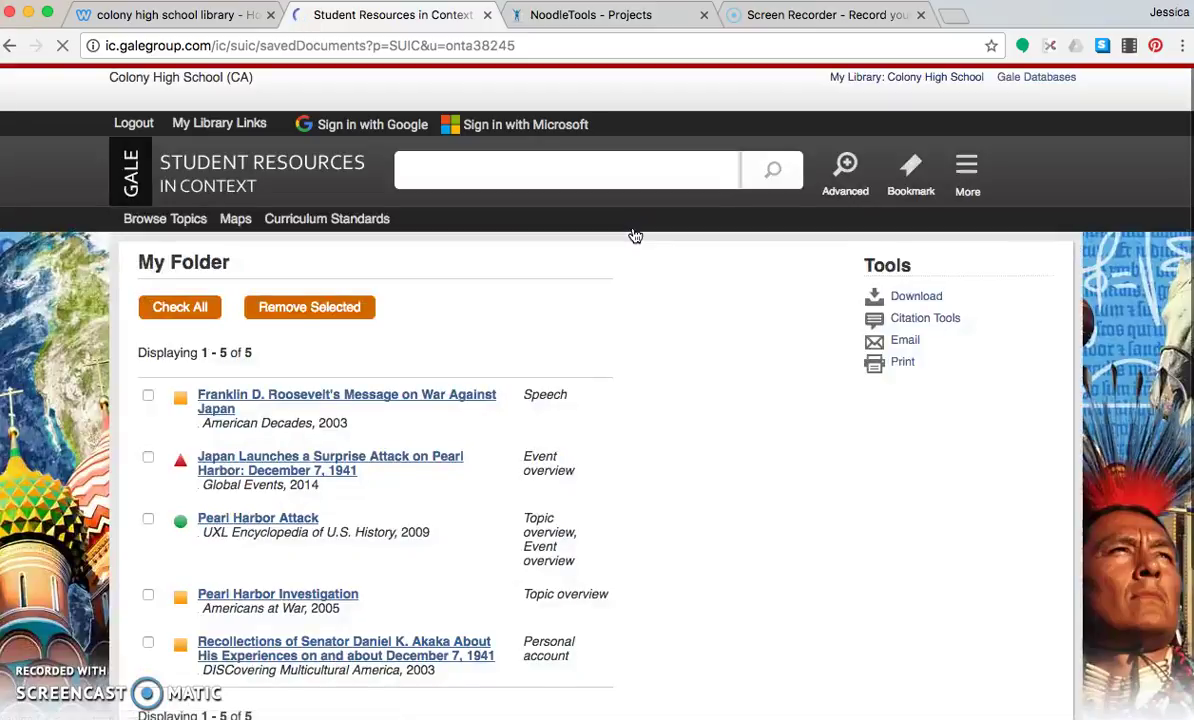
click(608, 360)
scroll(610, 360, down, 2)
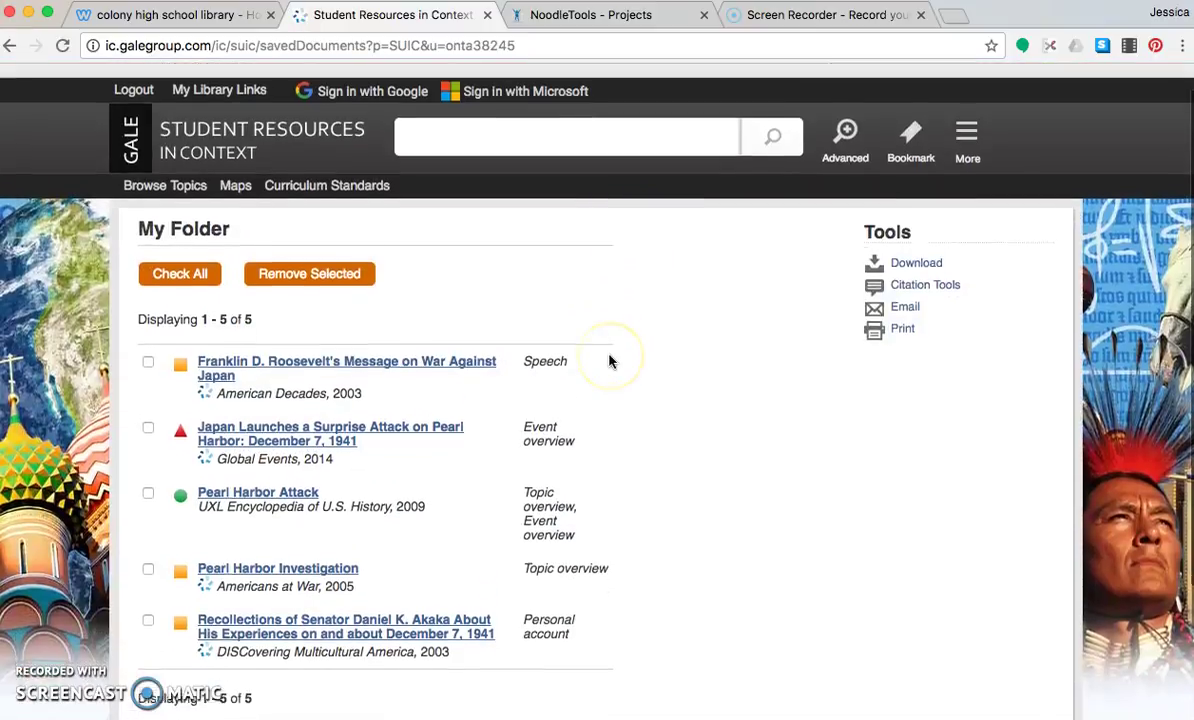
scroll(610, 361, down, 1)
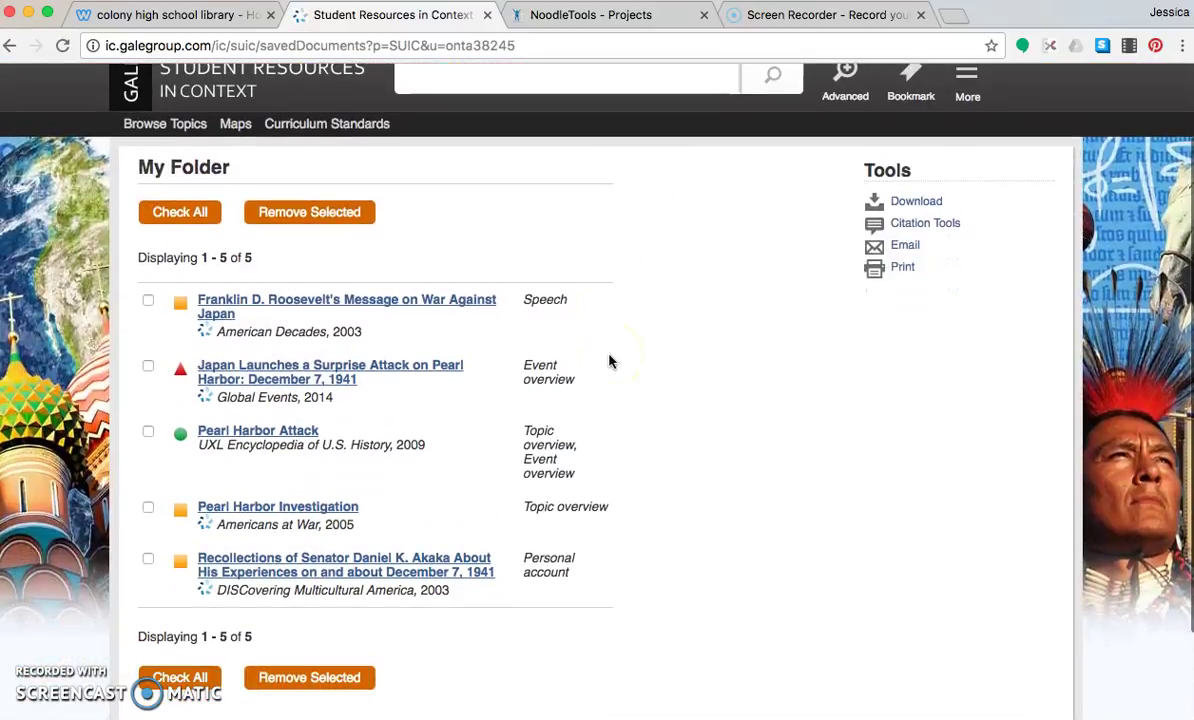
- Select all saved documents in the folder and generate their citations in MLA 8th Edition format
click(208, 218)
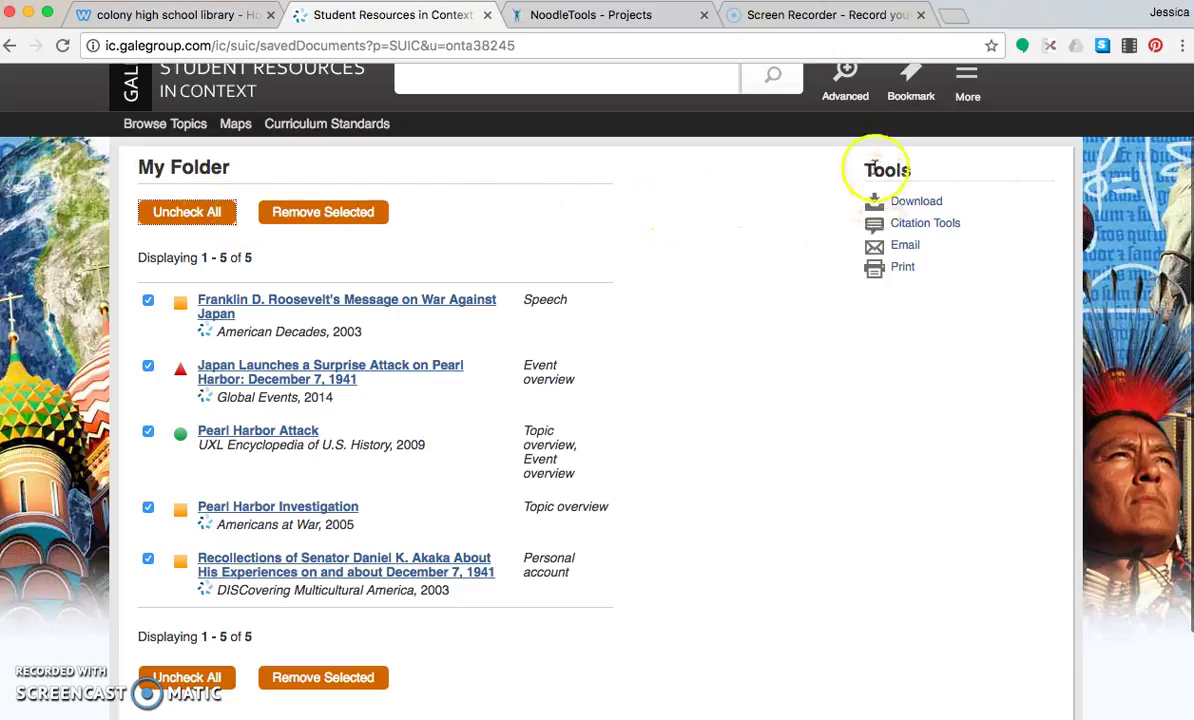
click(955, 228)
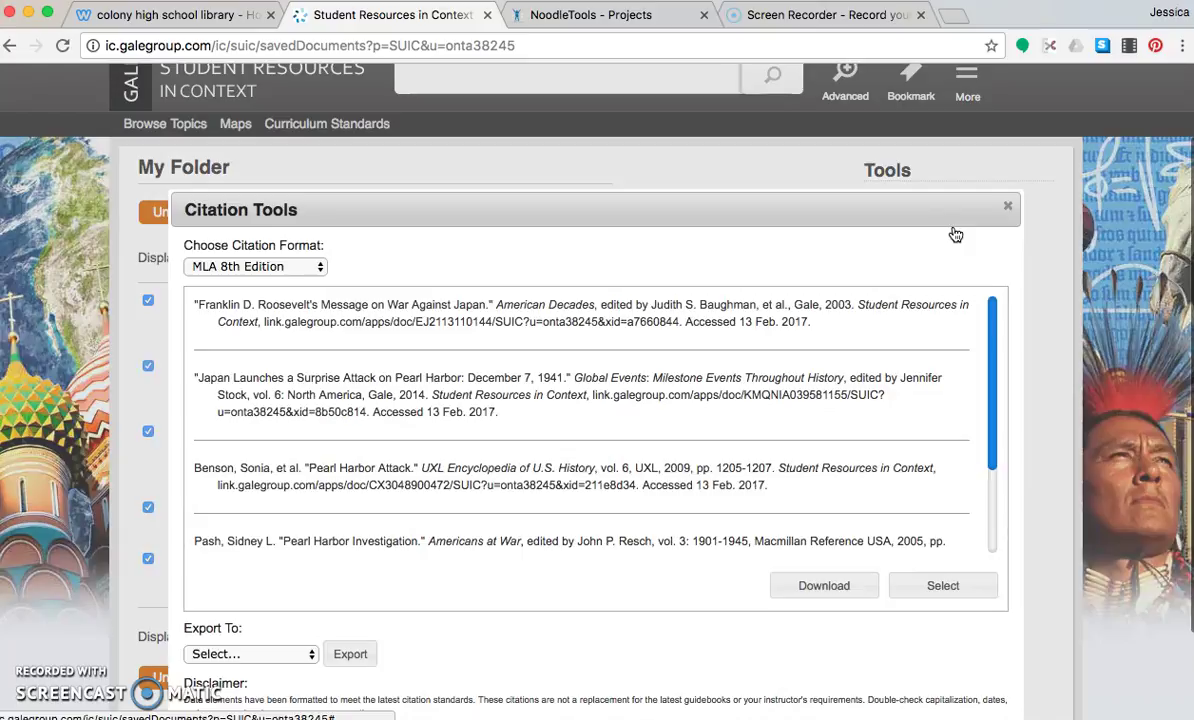
scroll(955, 234, down, 2)
click(443, 278)
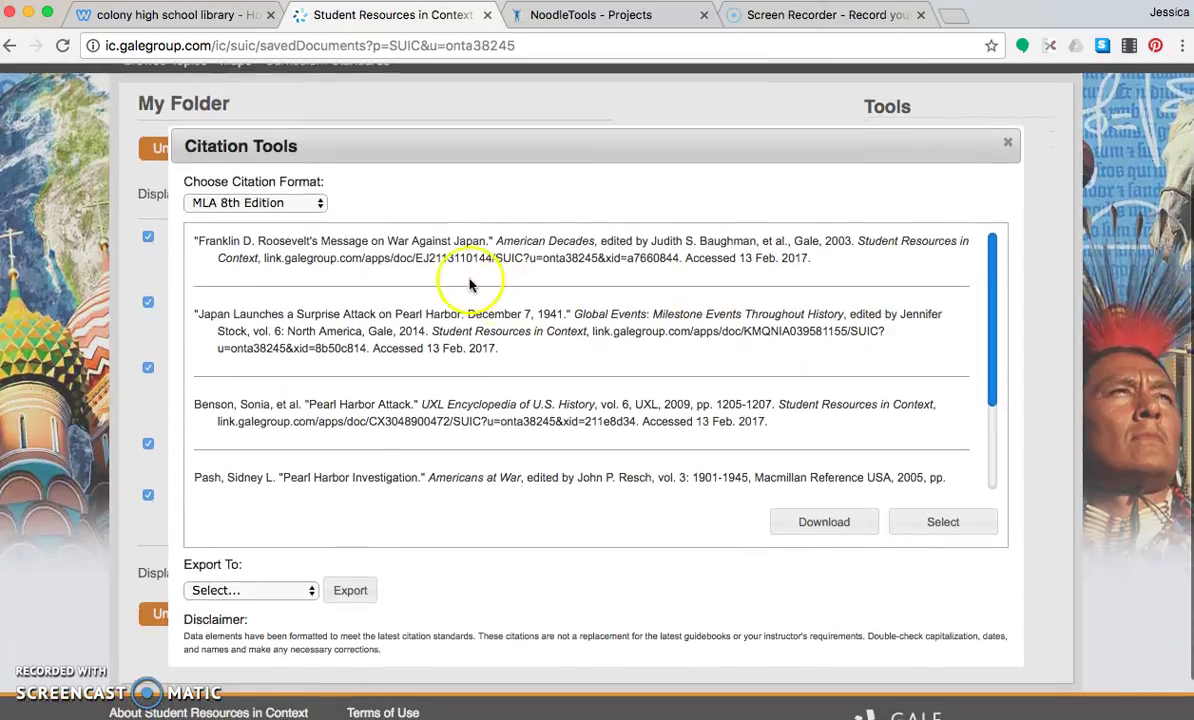
click(309, 205)
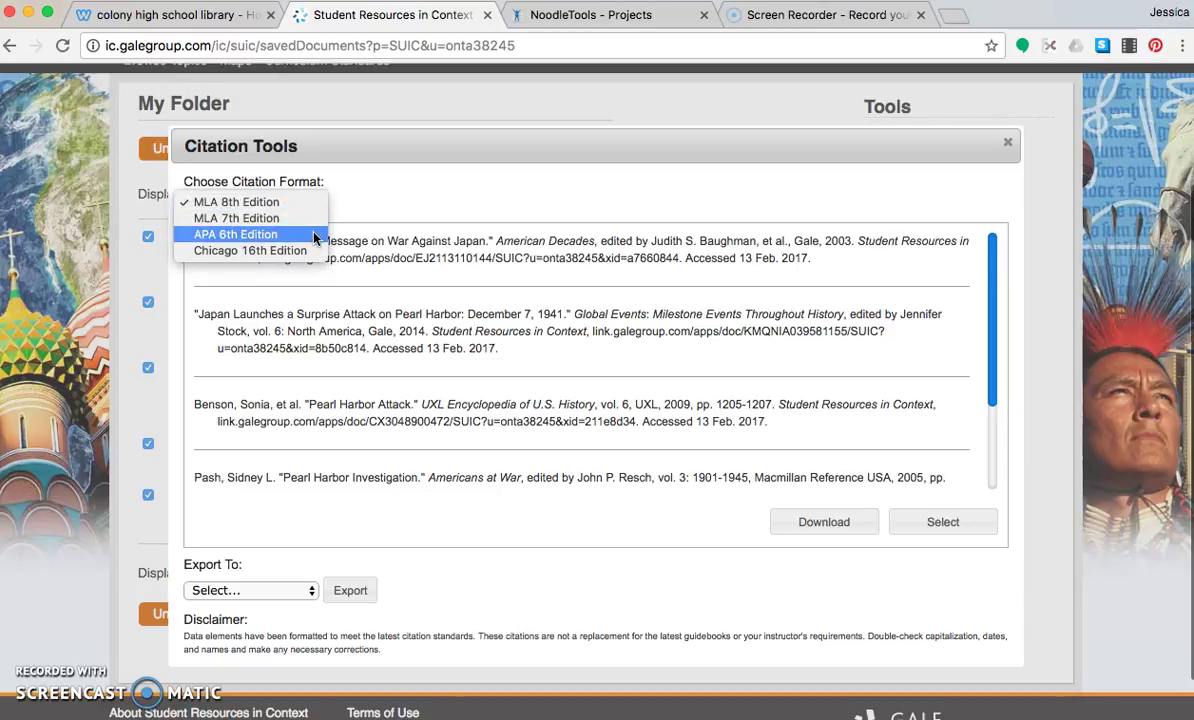
click(413, 200)
- Export the citations of the selected documents to NoodleTools
scroll(413, 202, down, 2)
click(258, 563)
drag(258, 563, 265, 612)
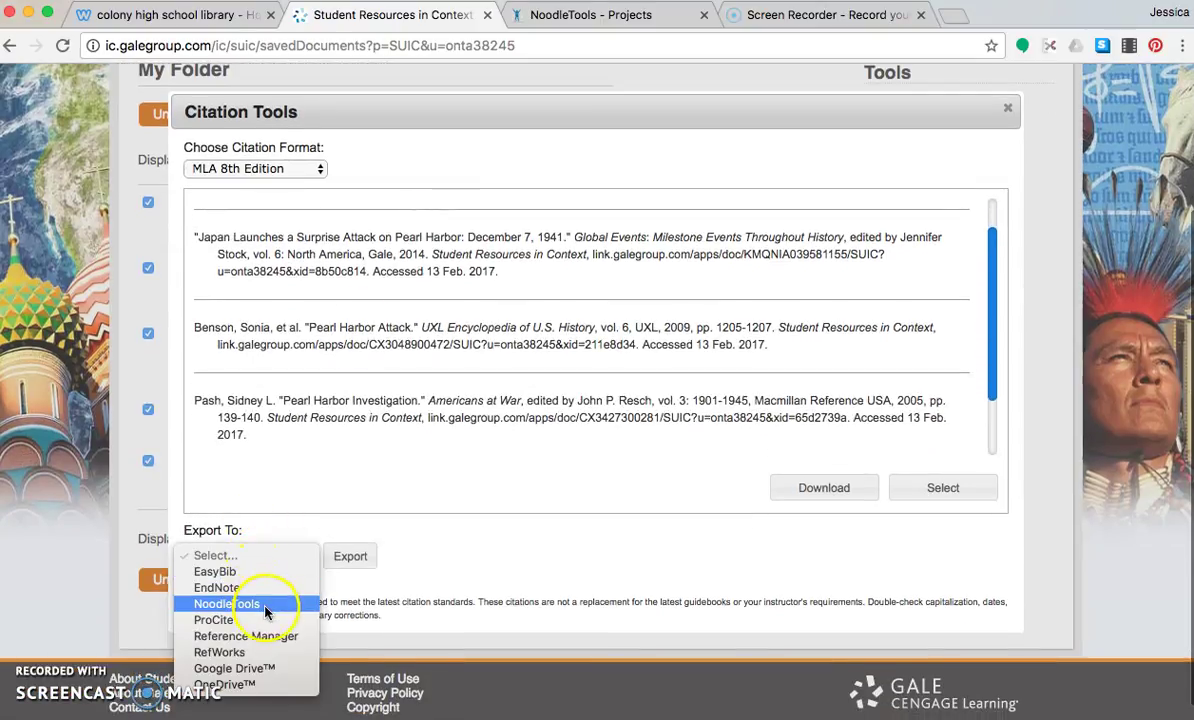
click(265, 608)
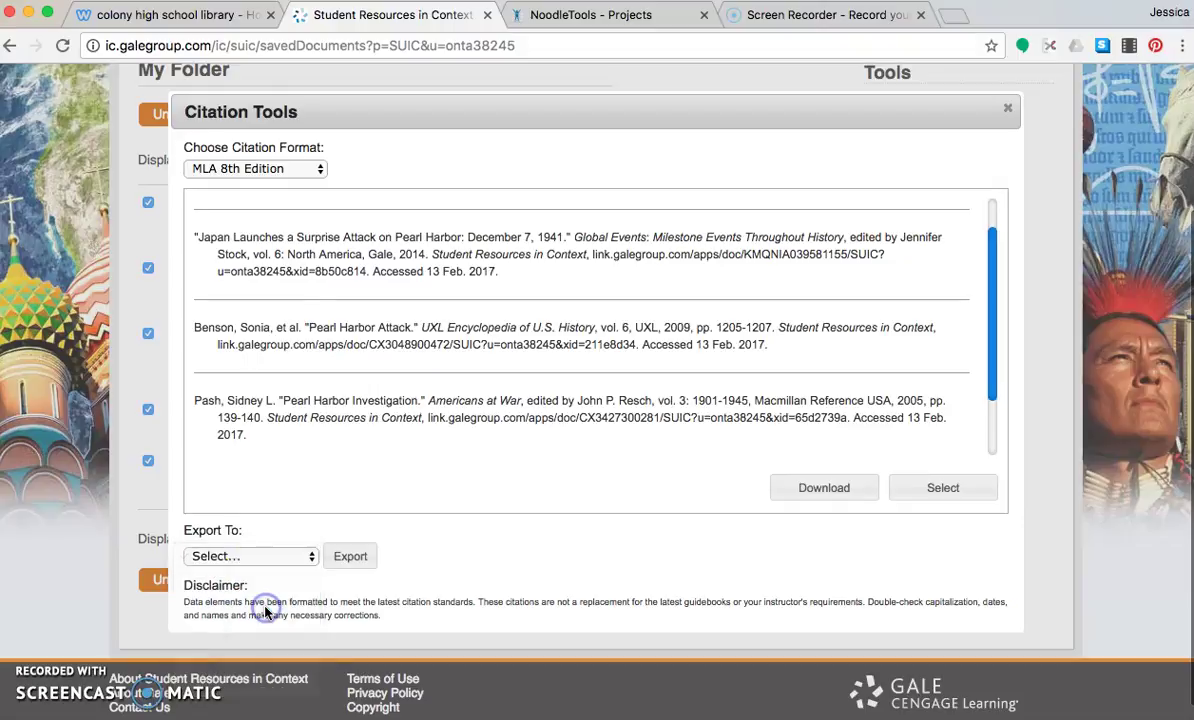
click(355, 560)
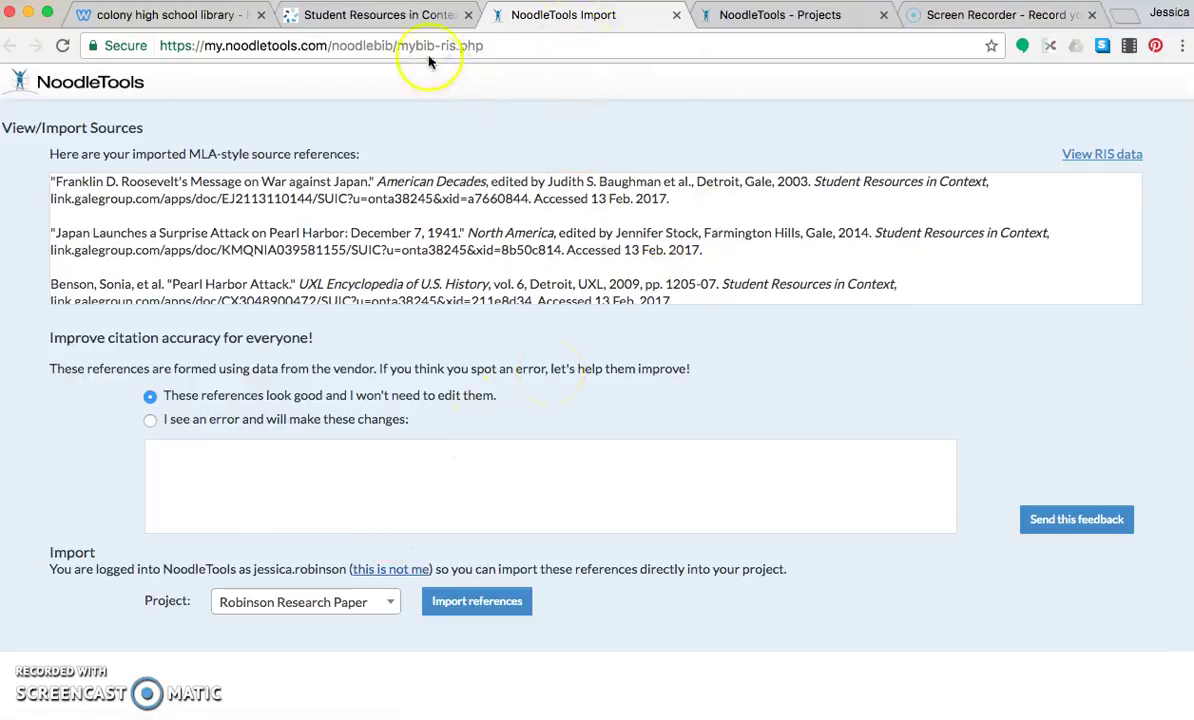
- Check the transferred MLA source references and import them into the Research Paper project
click(415, 25)
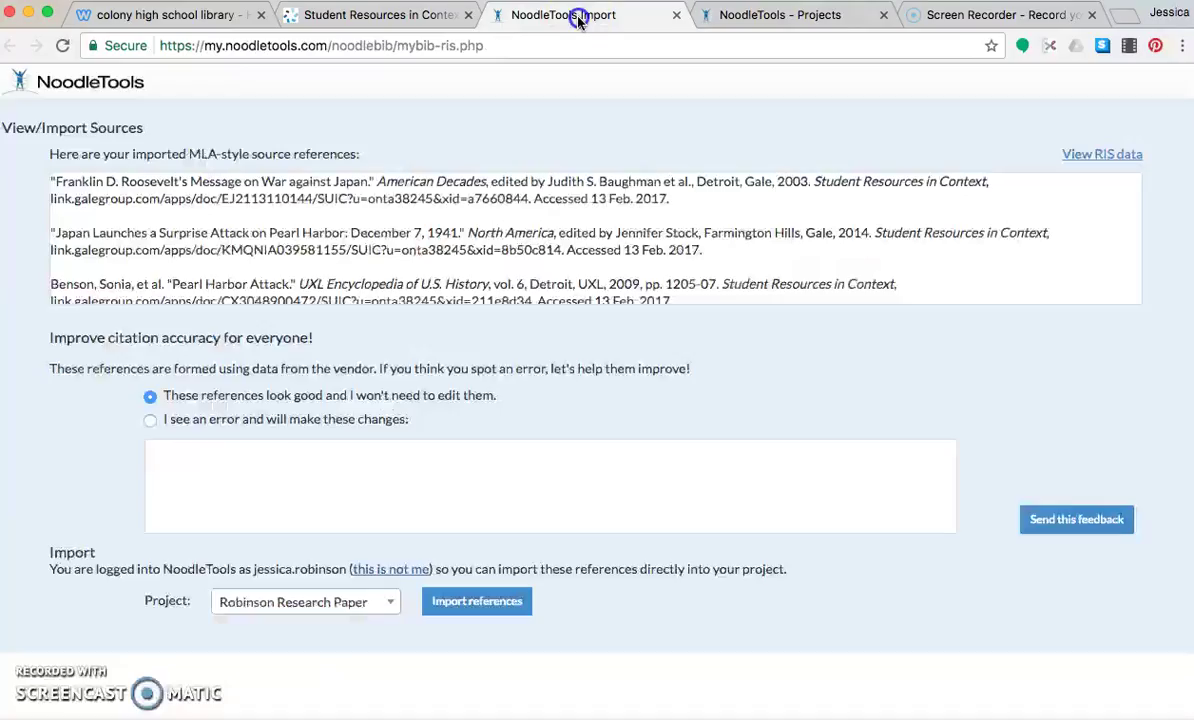
click(578, 22)
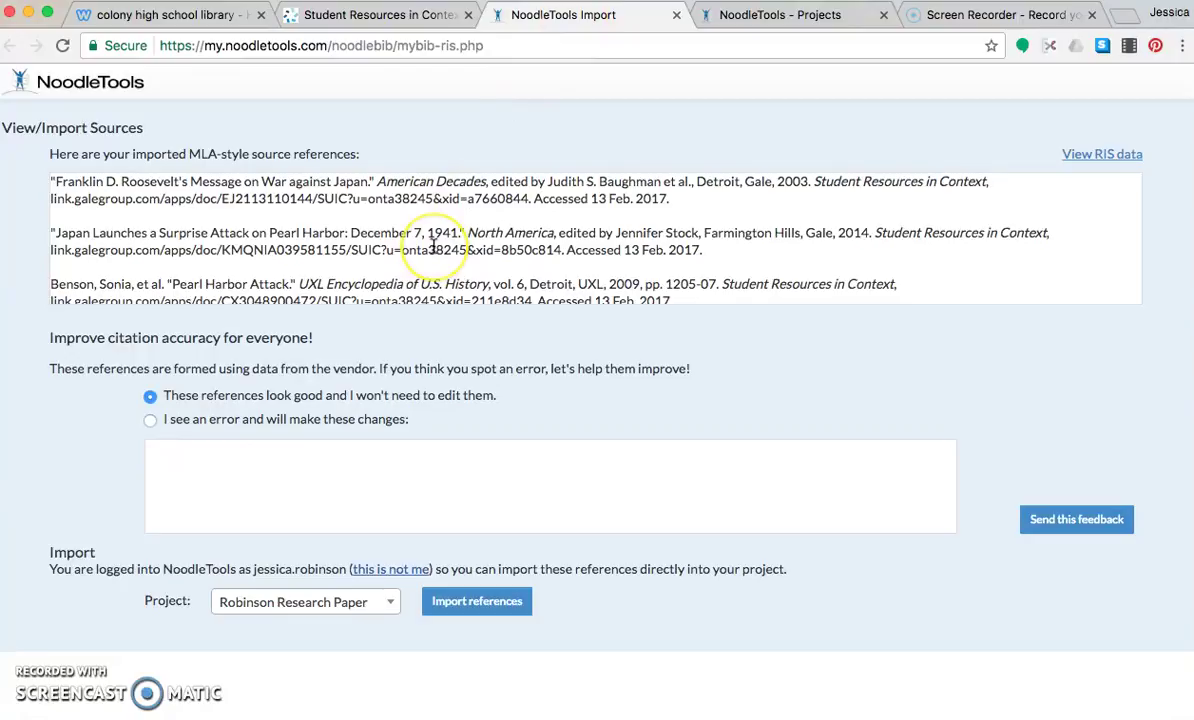
scroll(434, 245, down, 3)
scroll(434, 245, down, 2)
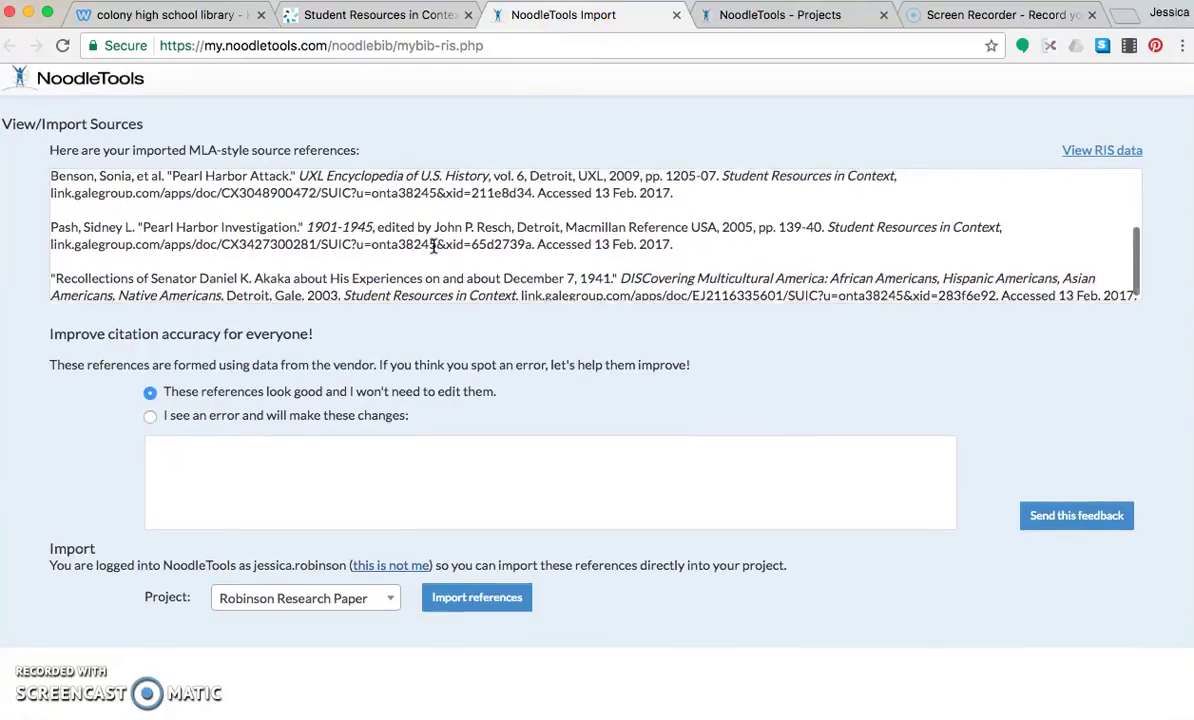
scroll(400, 245, up, 5)
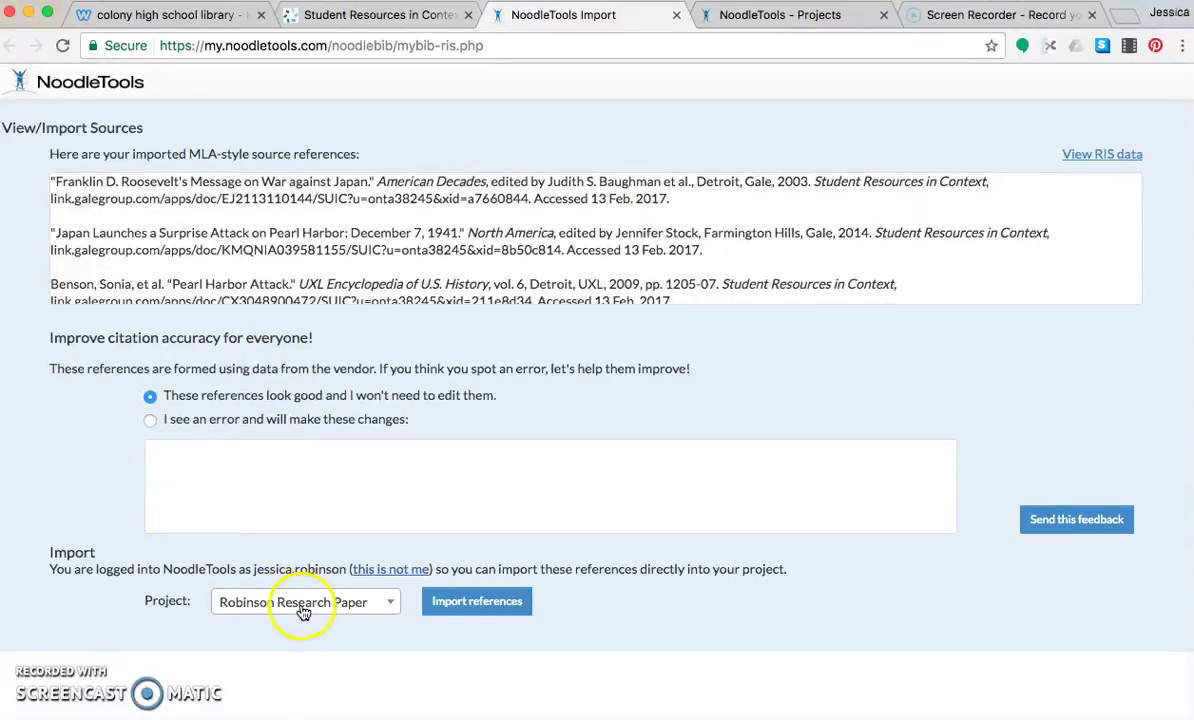
click(394, 603)
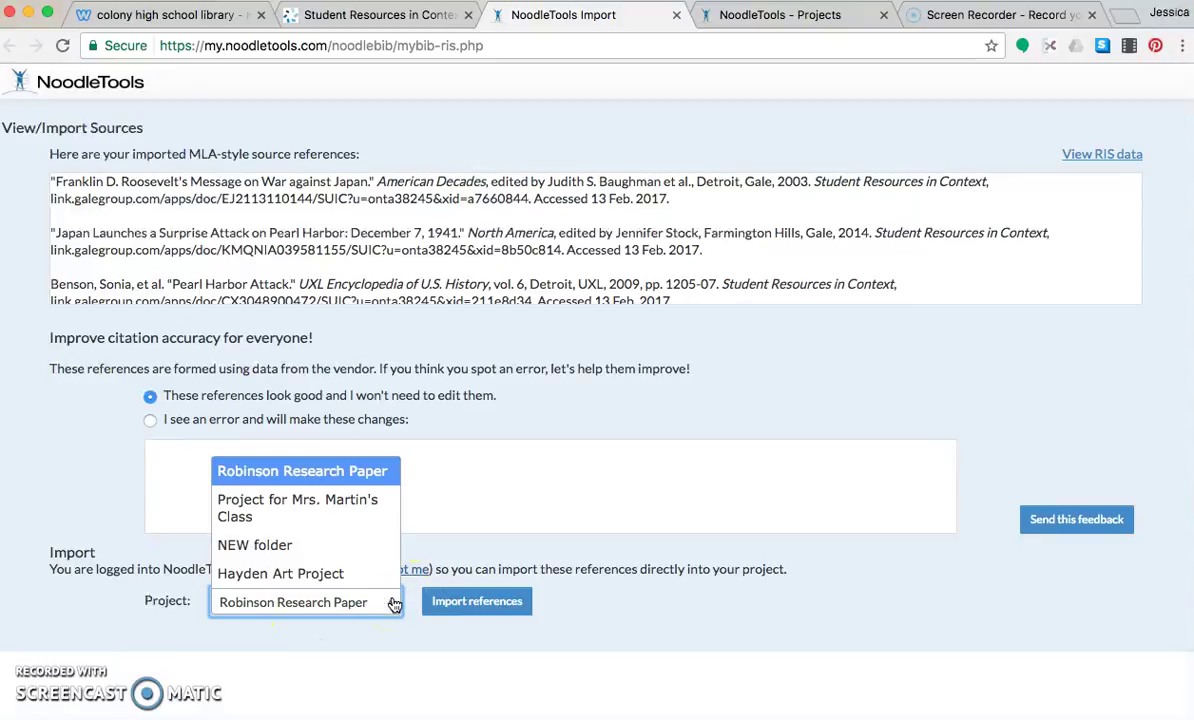
click(361, 472)
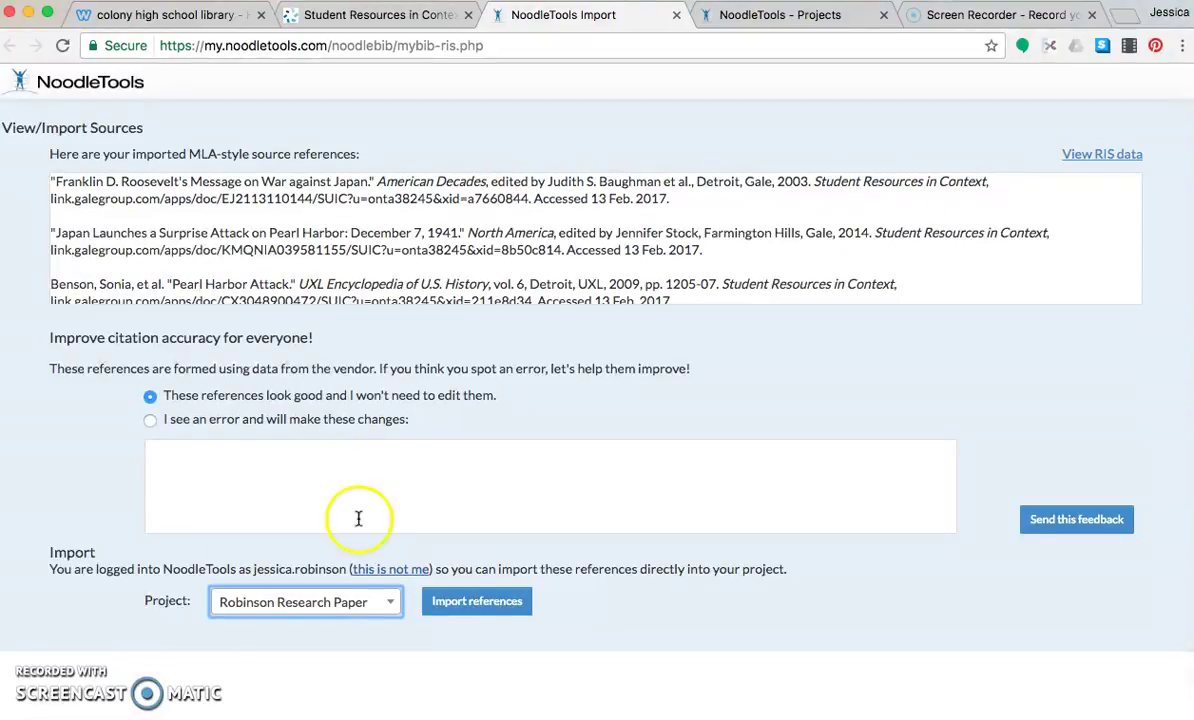
click(456, 607)
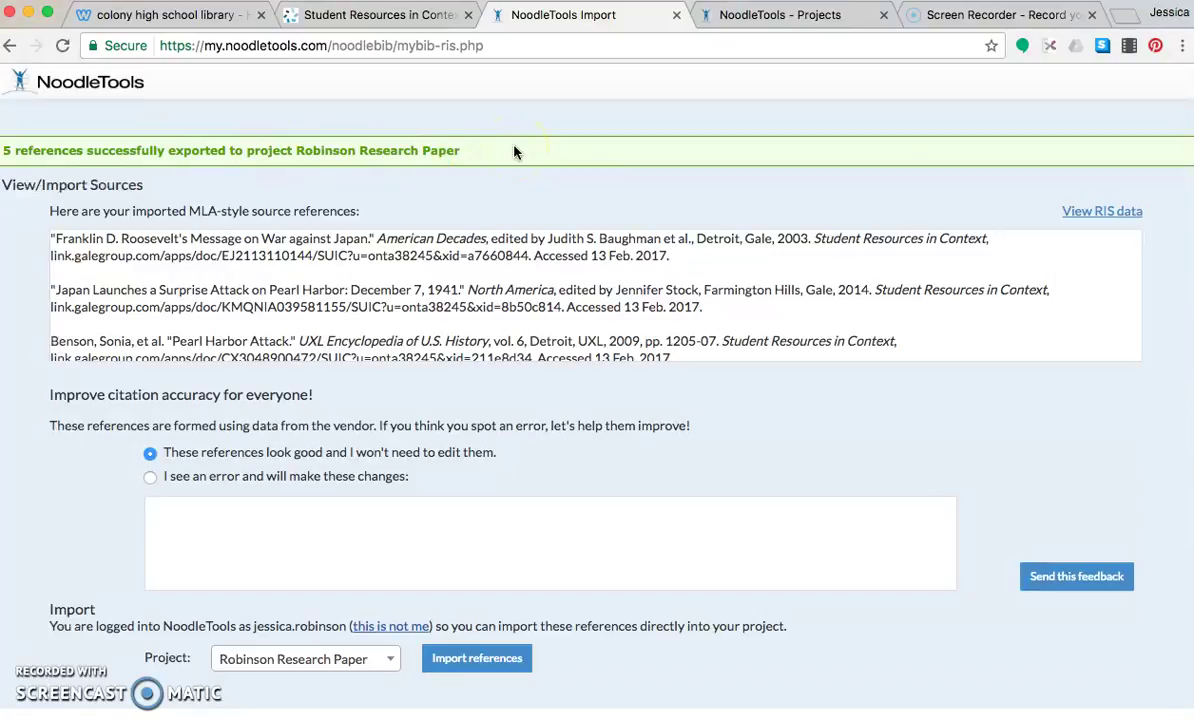
- Open the Research Paper project from the NoodleTools projects list and display its sources
click(762, 17)
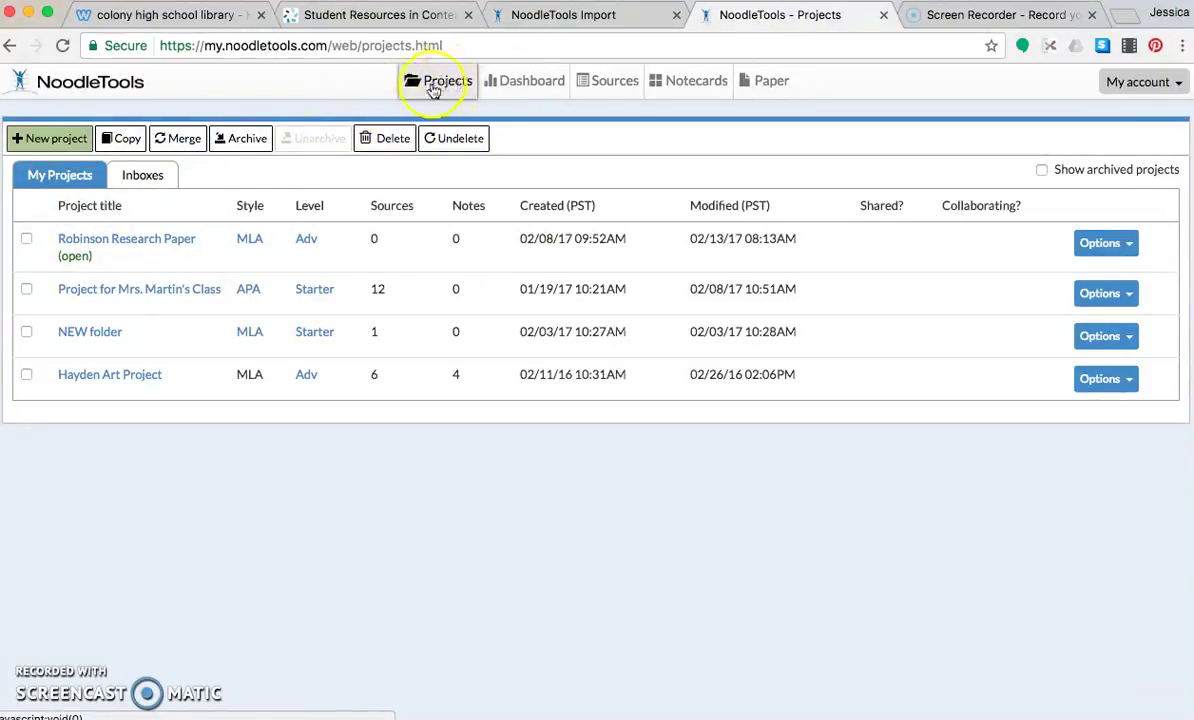
click(168, 242)
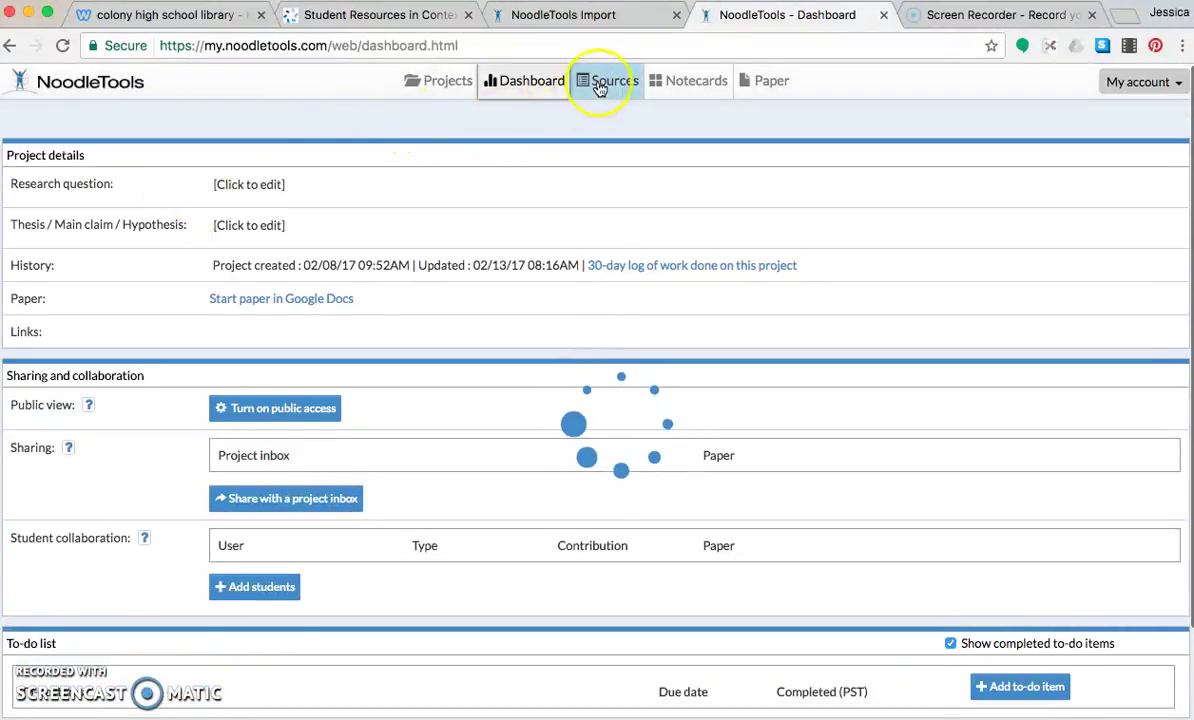
click(605, 84)
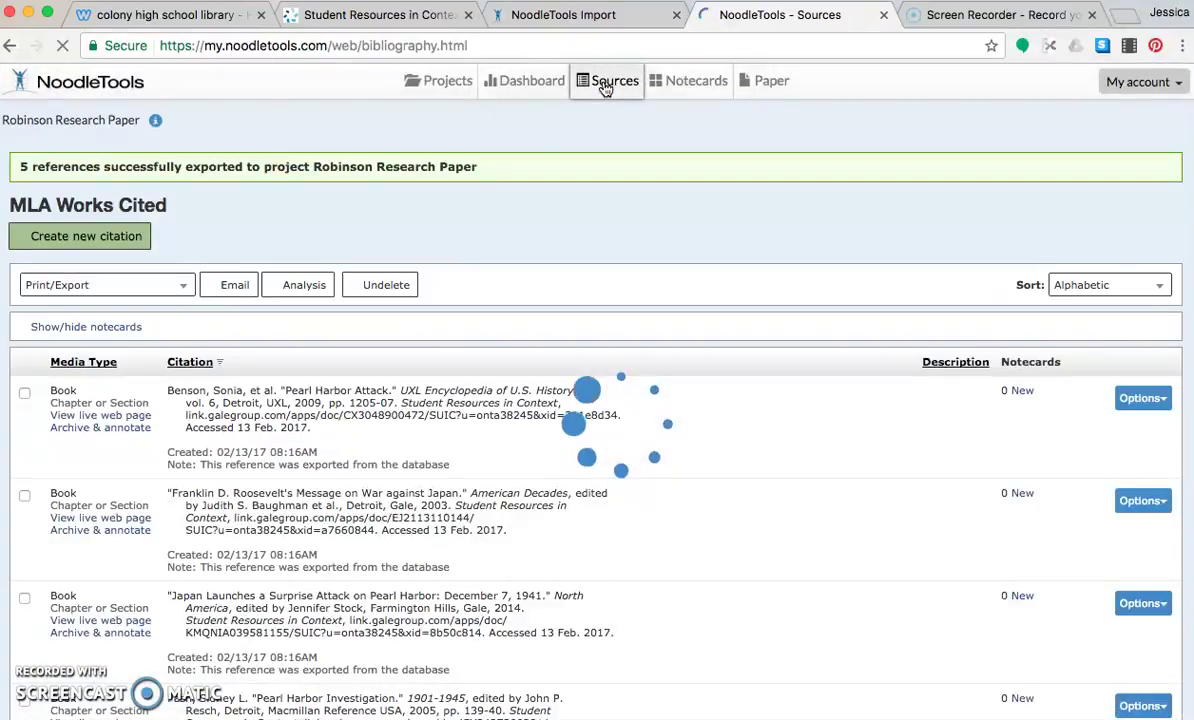
scroll(373, 203, down, 3)
scroll(373, 203, up, 3)
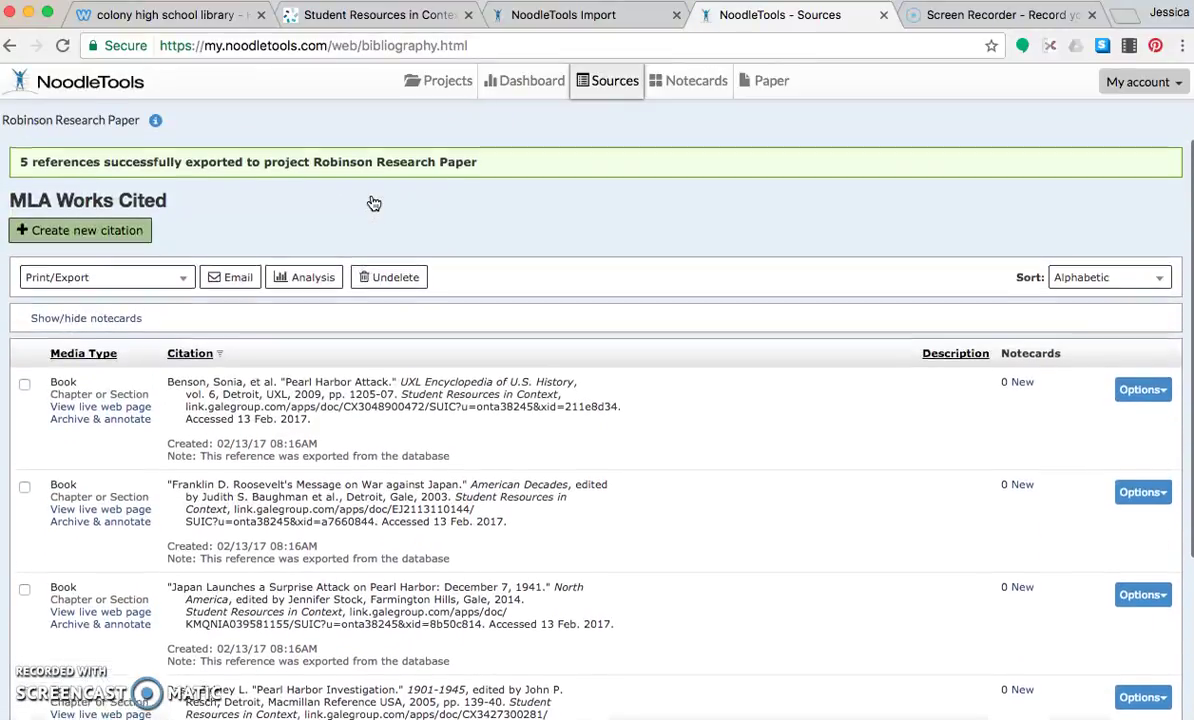
click(140, 233)
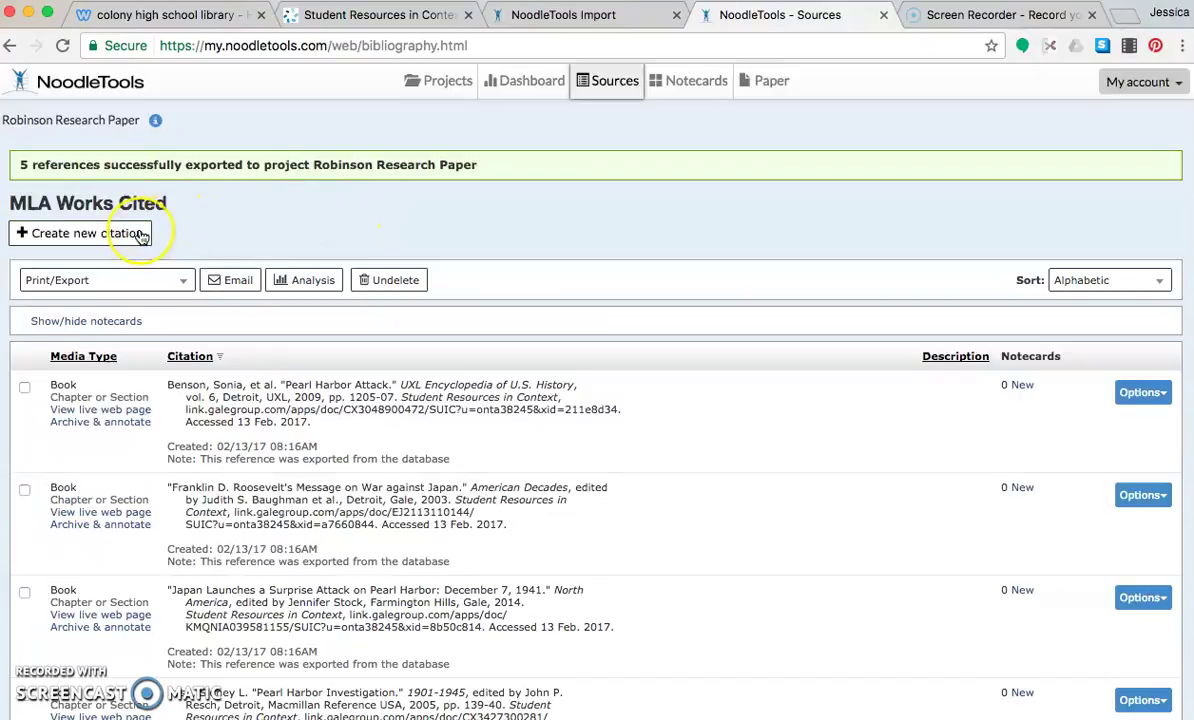
click(140, 233)
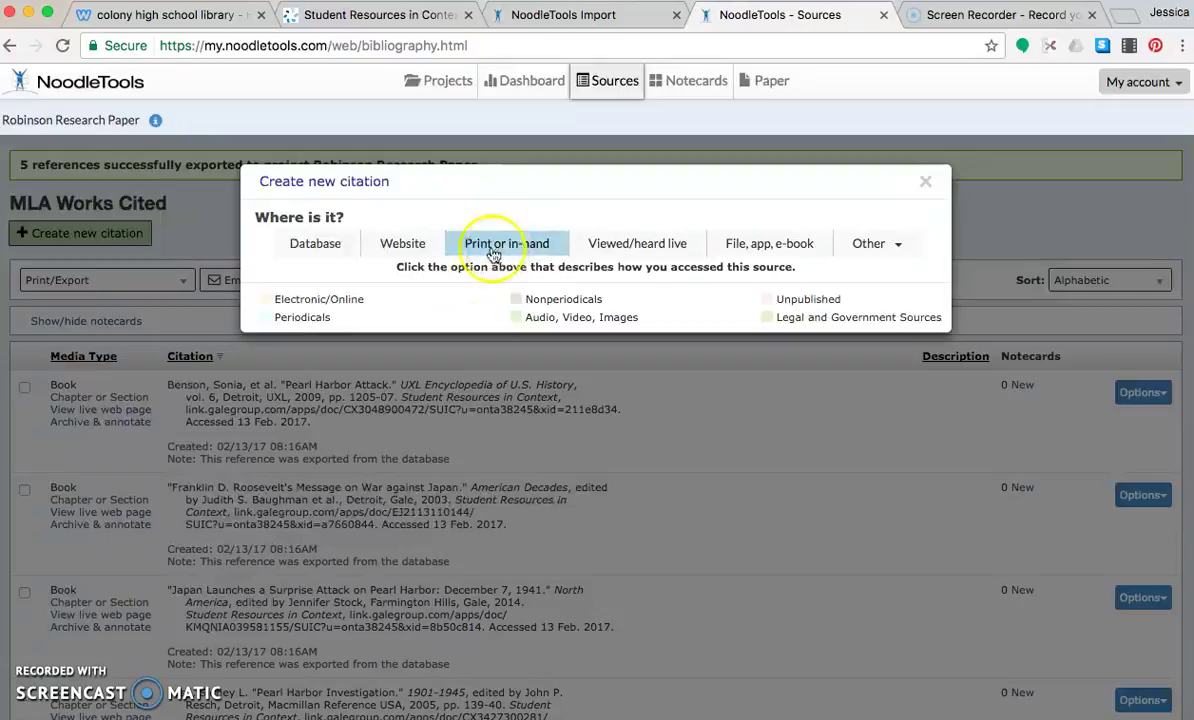
click(426, 248)
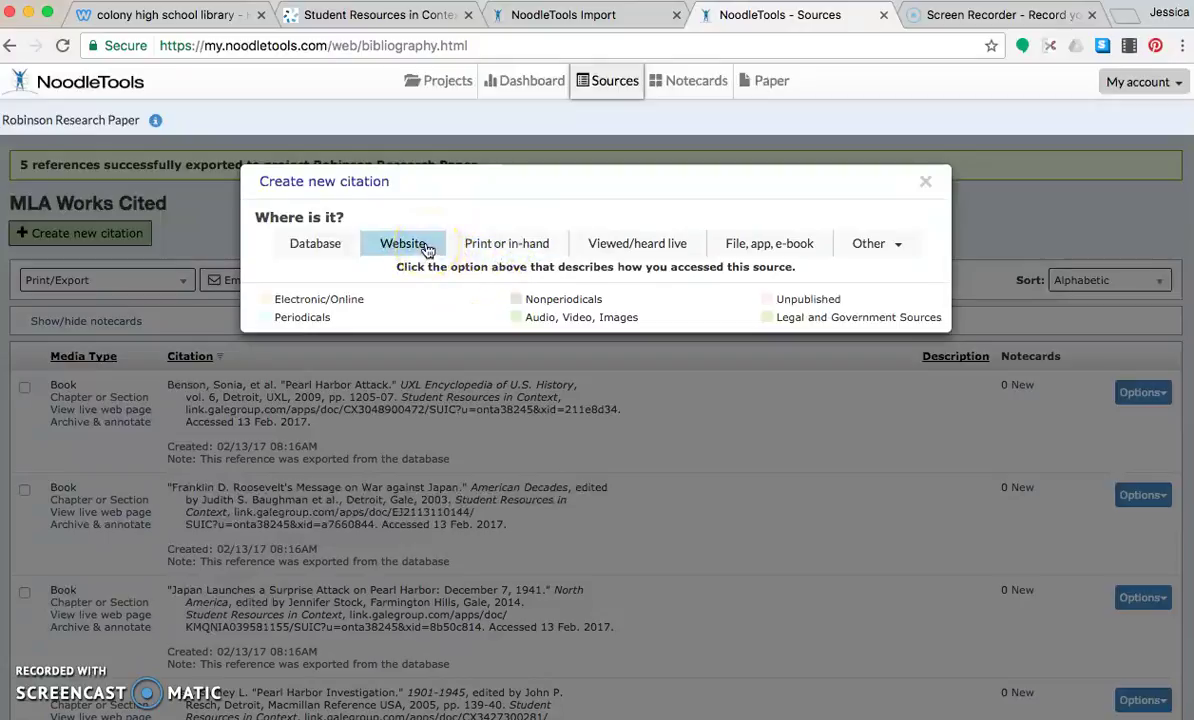
click(925, 181)
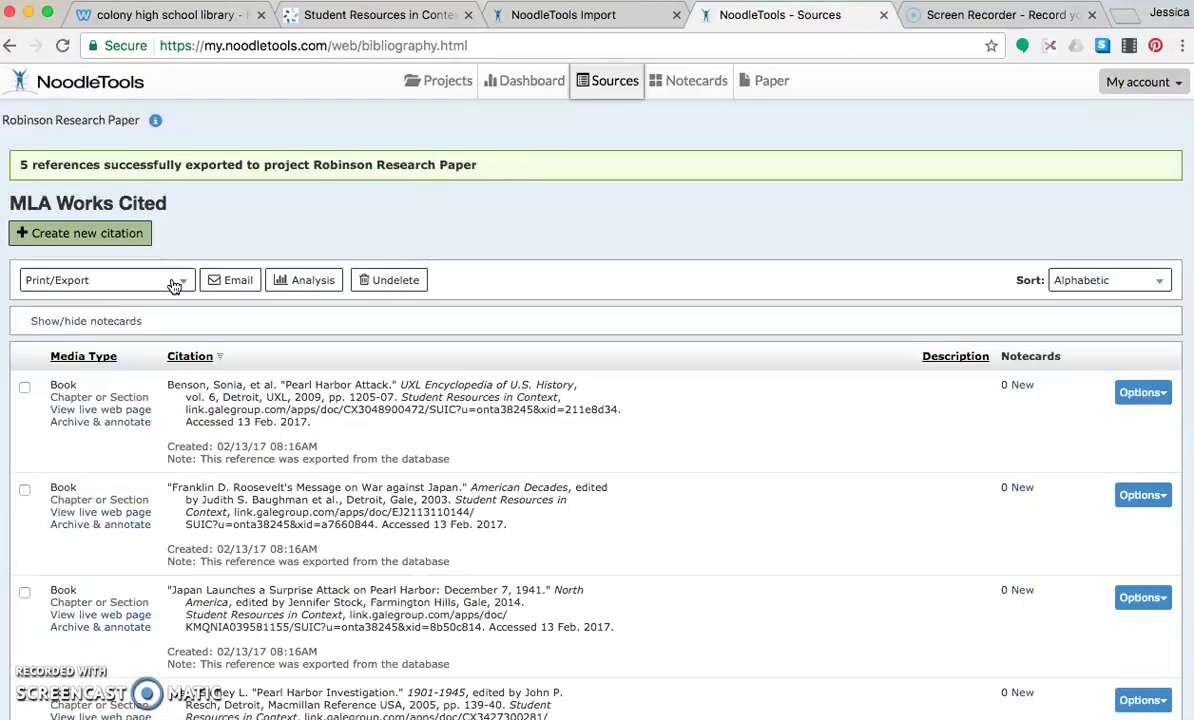
- Export the project's MLA works cited list to Google Docs and look through the exported document
click(173, 284)
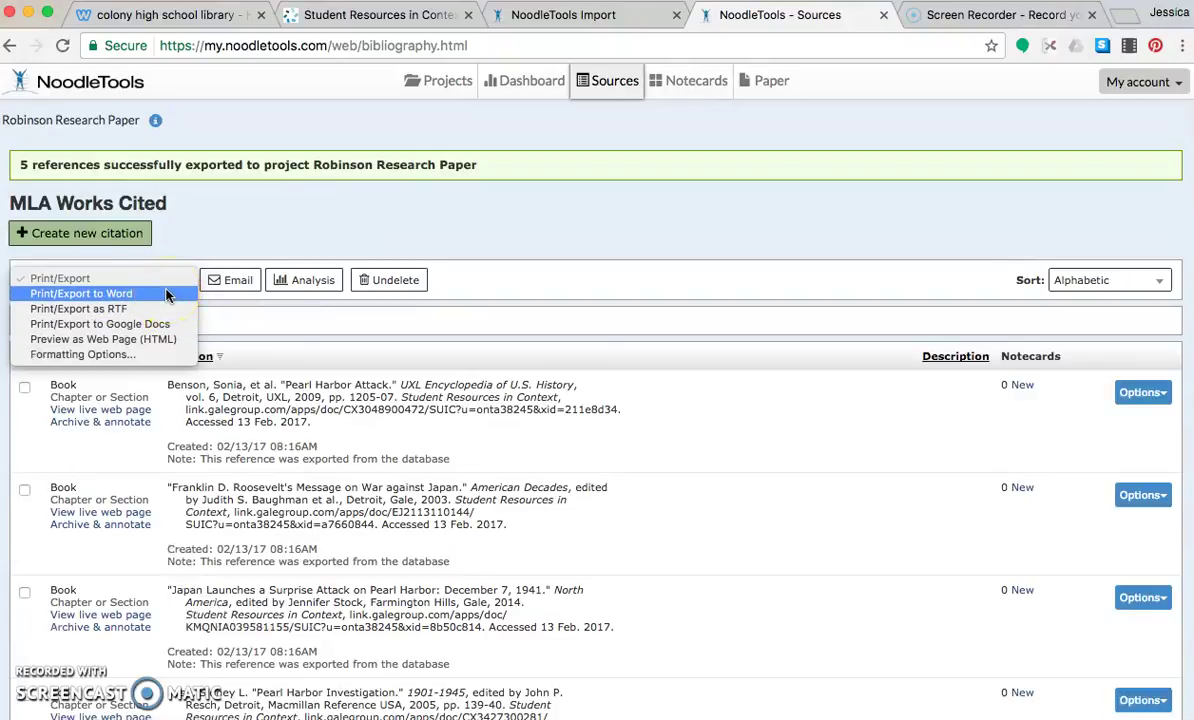
drag(166, 296, 164, 331)
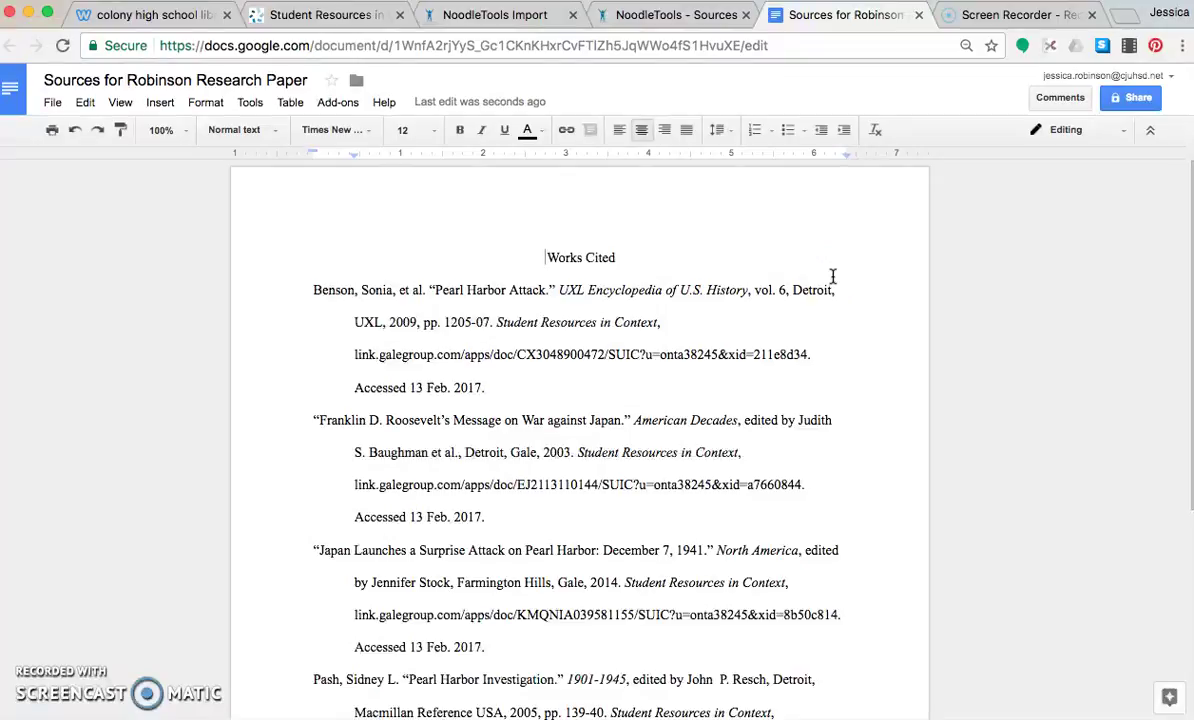
scroll(815, 356, down, 3)
scroll(804, 358, down, 3)
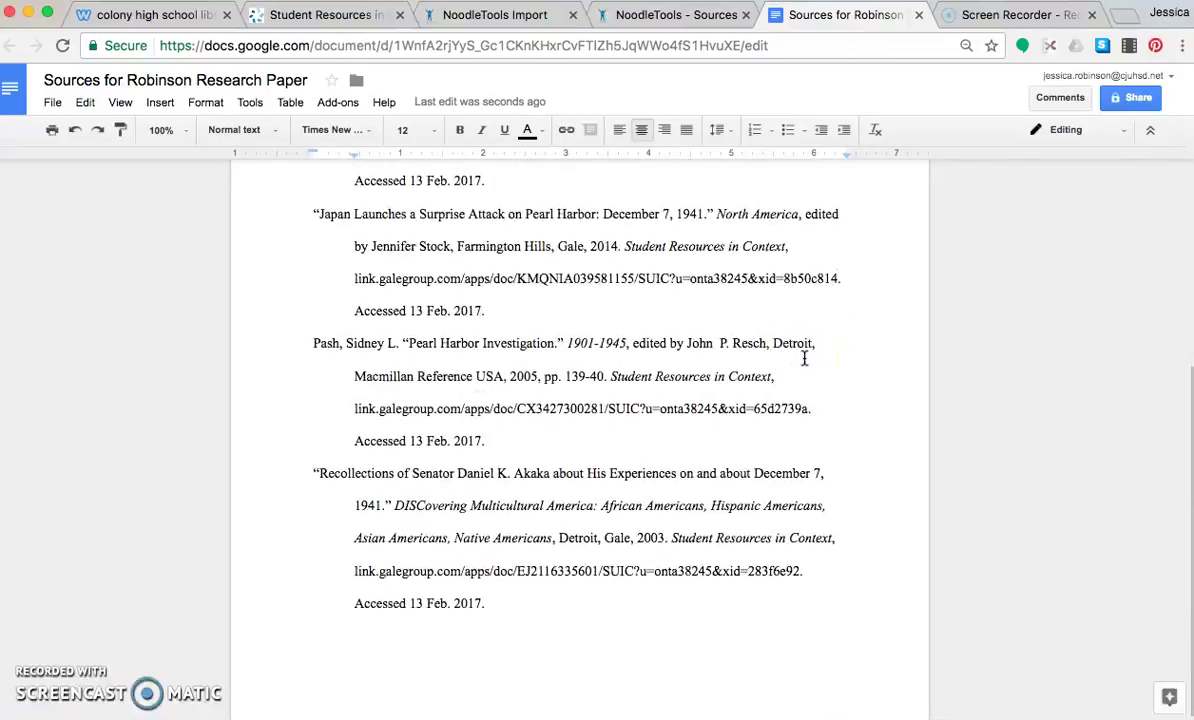
scroll(804, 358, up, 5)
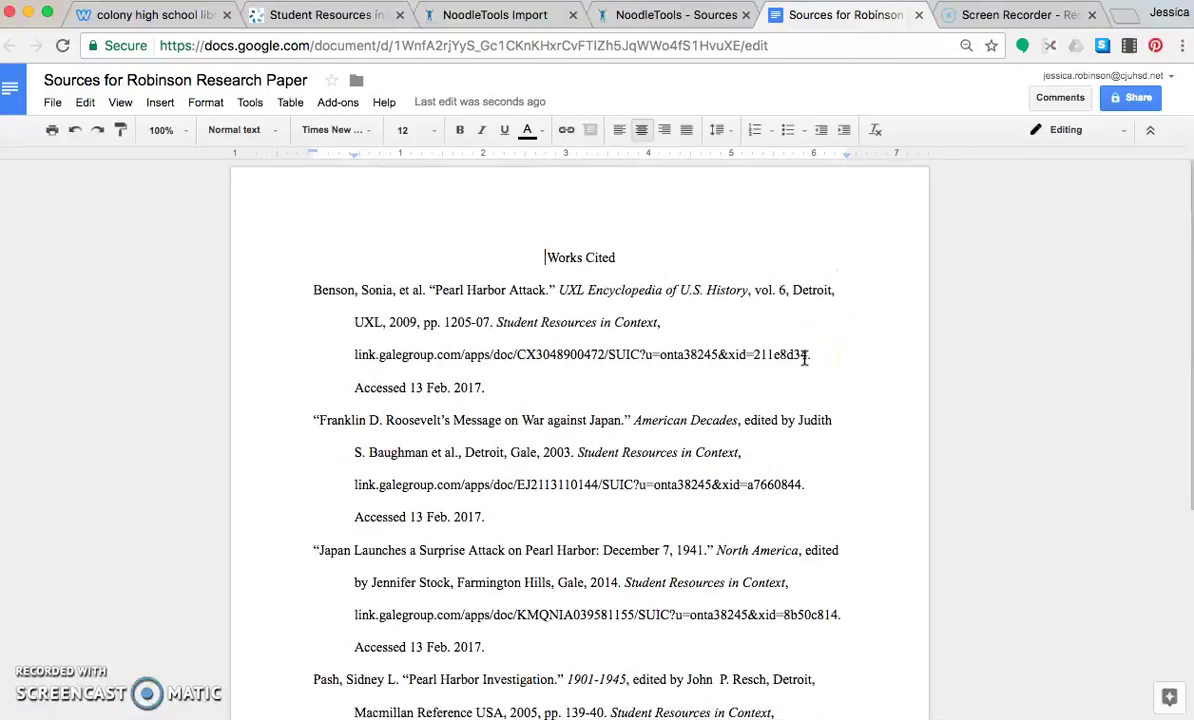